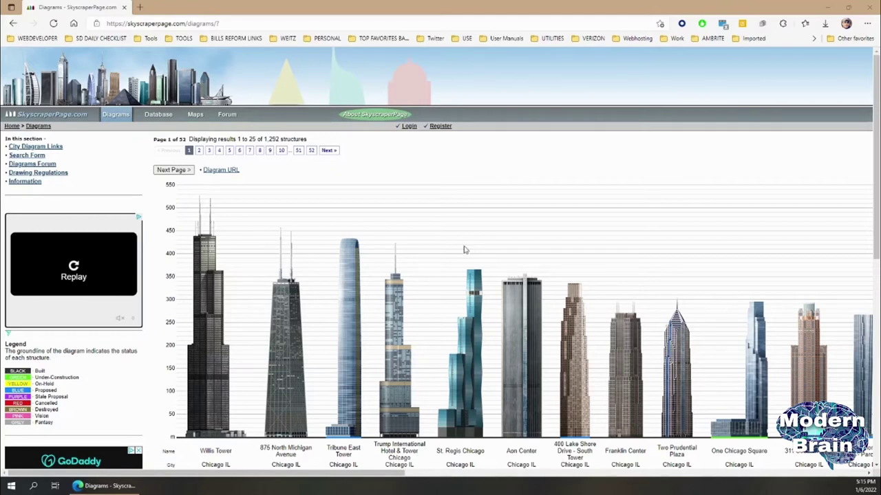
# Copy the Tribune East Tower drawing from the diagram page and switch to a blank, maximized Paint canvas.
pyautogui.rightClick(349, 274)
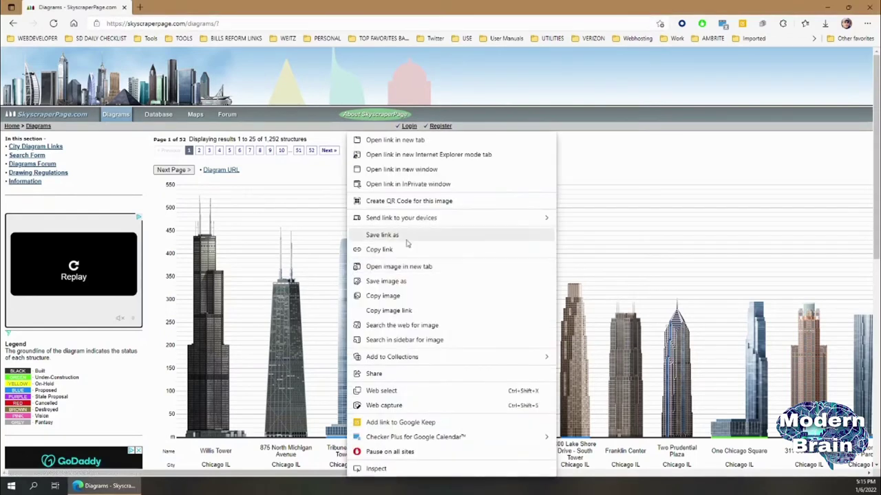
pyautogui.click(425, 296)
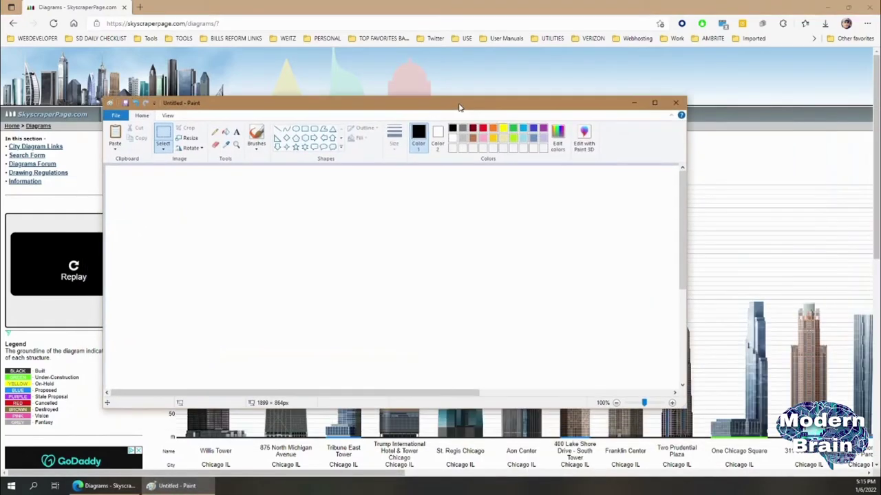
pyautogui.click(654, 104)
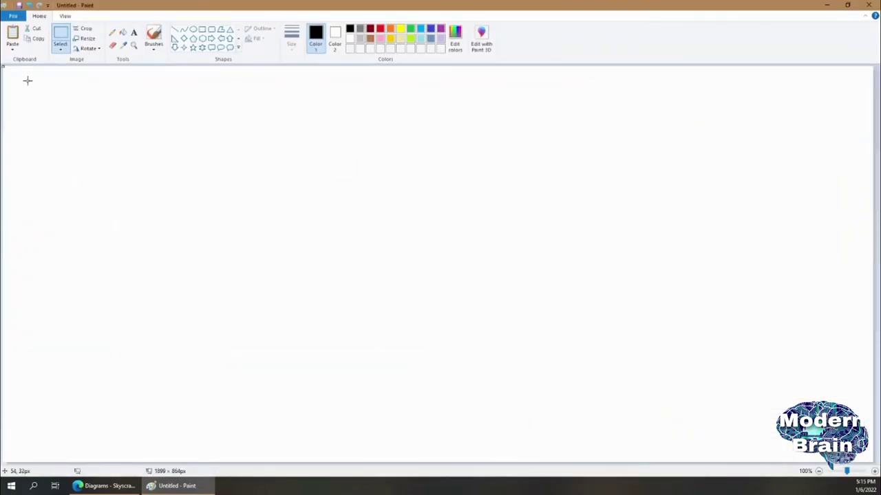
pyautogui.click(176, 31)
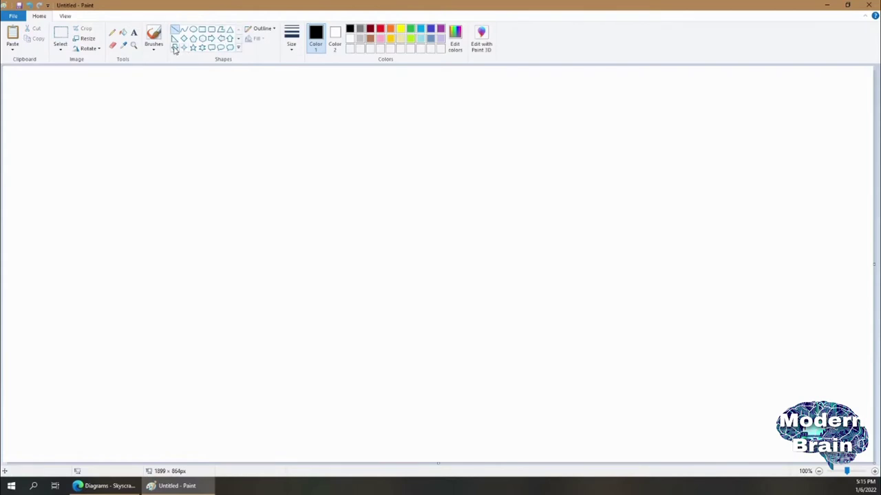
pyautogui.moveTo(130, 118); pyautogui.dragTo(3, 69)
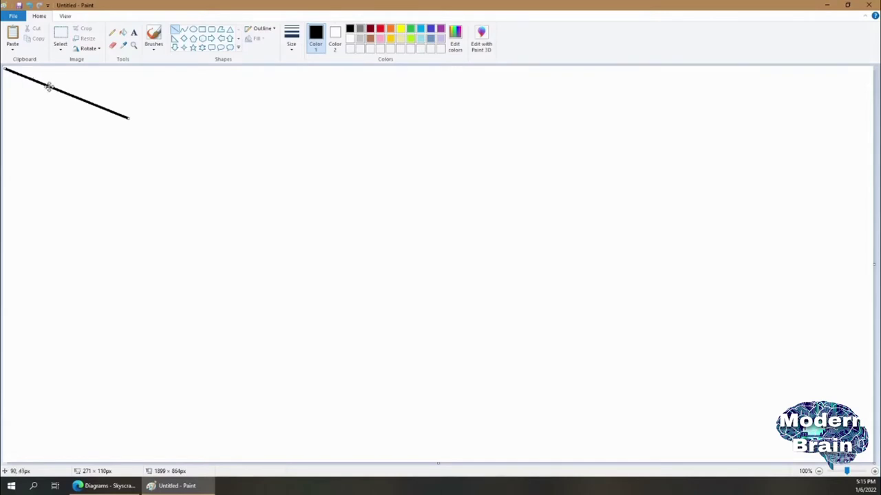
pyautogui.hotkey('ctrl', 'z')
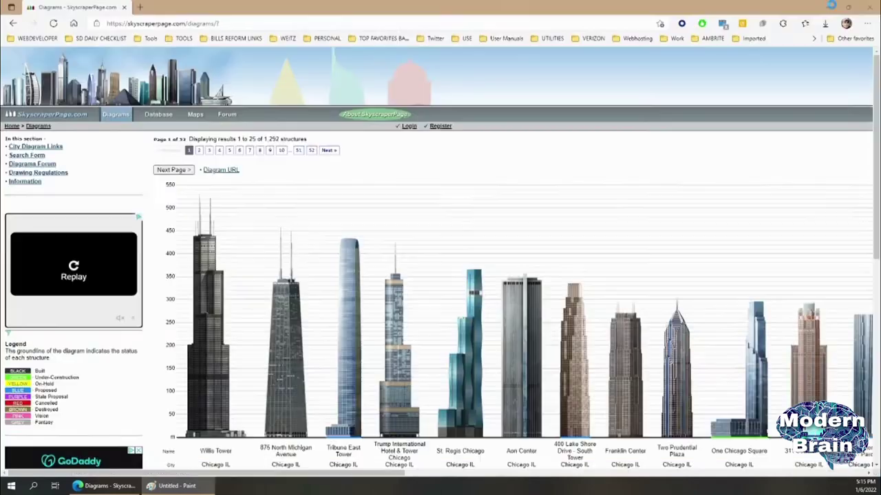
# Return to the skyscraper diagram and capture a screen region around the Tribune East Tower.
pyautogui.click(827, 5)
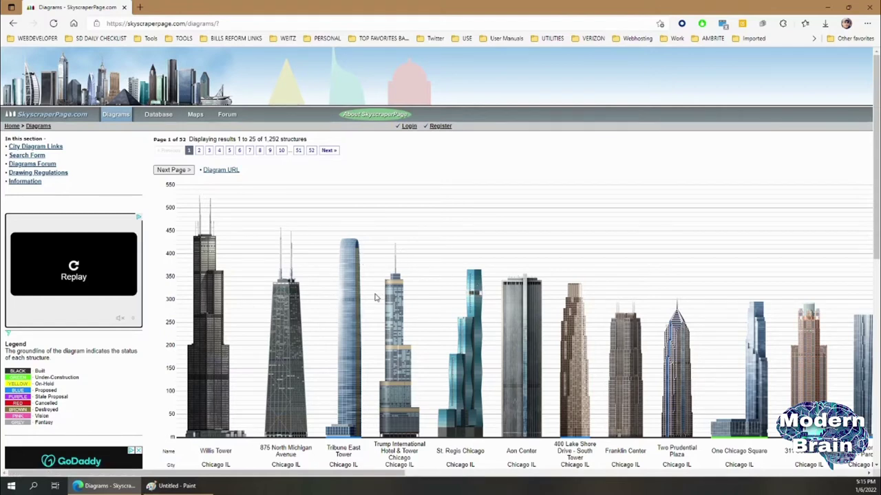
pyautogui.press('Print')
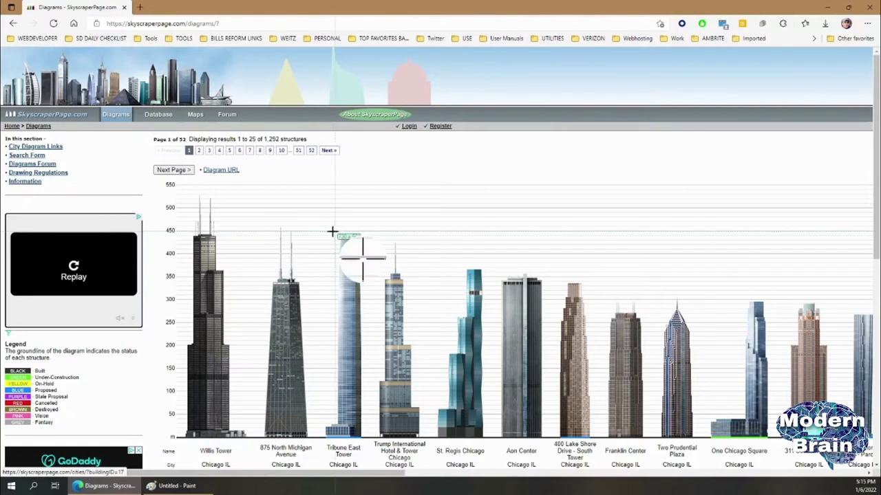
pyautogui.moveTo(337, 256); pyautogui.dragTo(383, 437)
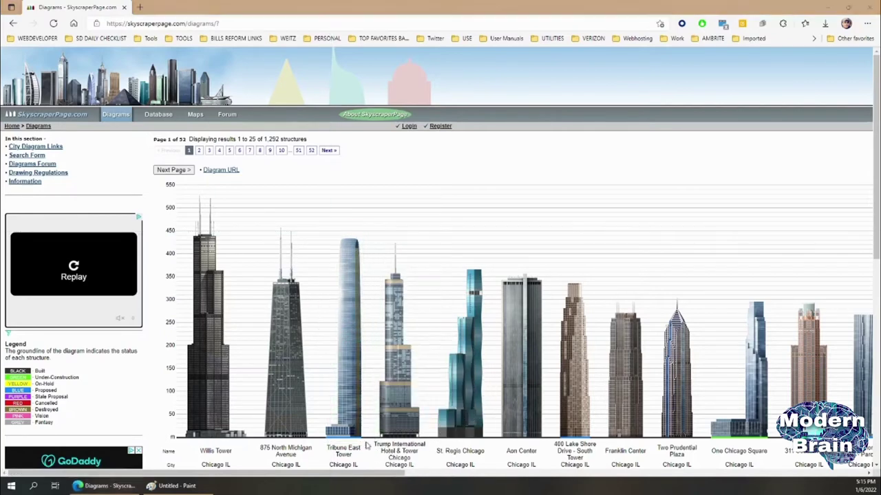
pyautogui.click(389, 367)
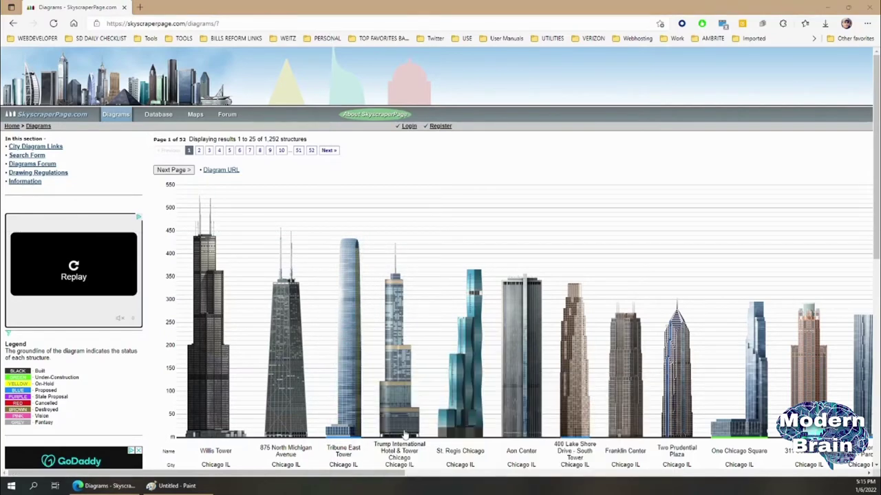
# Paste the captured tower into Paint, place it at the bottom of the canvas near the middle, and deselect it.
pyautogui.click(165, 486)
pyautogui.hotkey('ctrl', 'v')
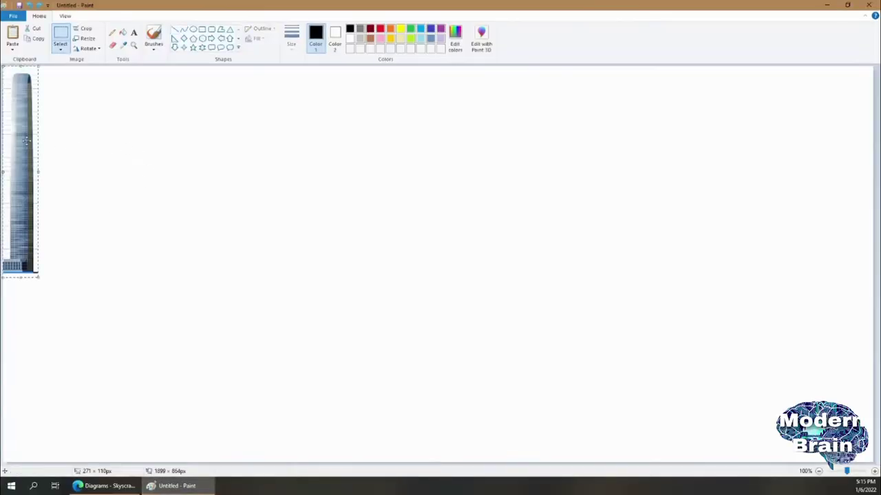
pyautogui.moveTo(16, 137)
pyautogui.mouseDown()
pyautogui.moveTo(304, 211)
pyautogui.moveTo(371, 342)
pyautogui.mouseUp()
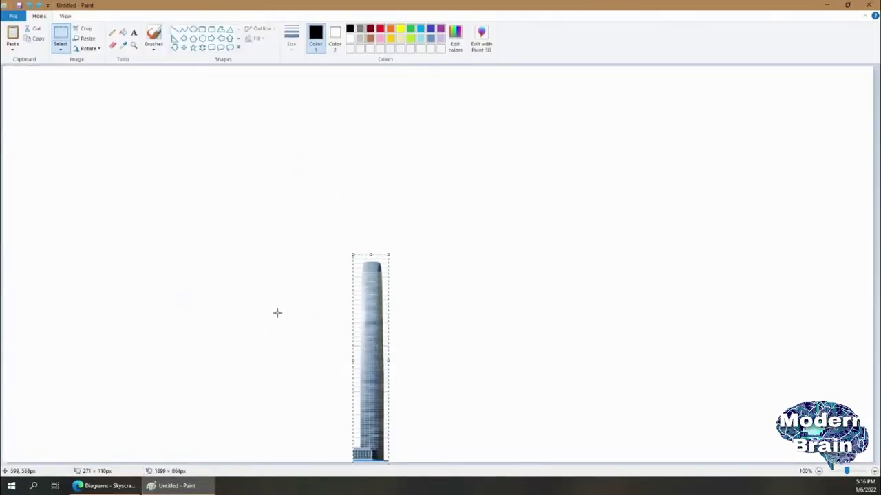
pyautogui.click(64, 34)
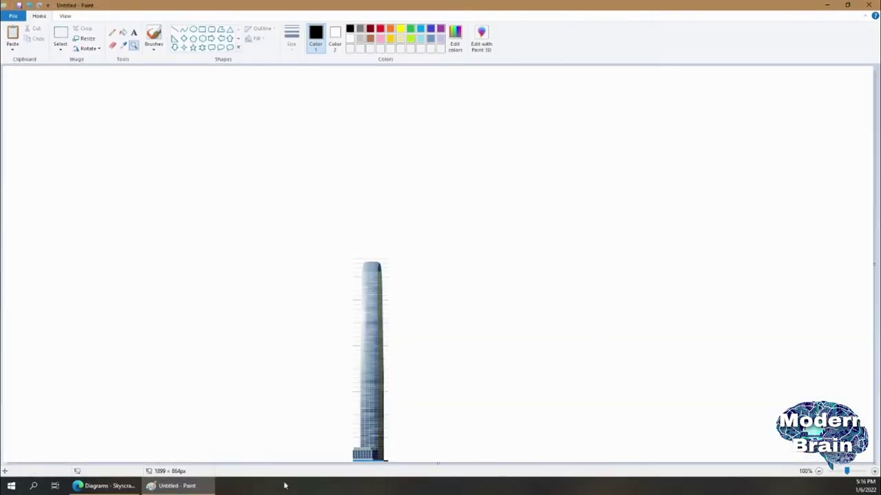
# Switch to the Edge browser and inspect the page element of the Willis Tower drawing.
pyautogui.click(103, 486)
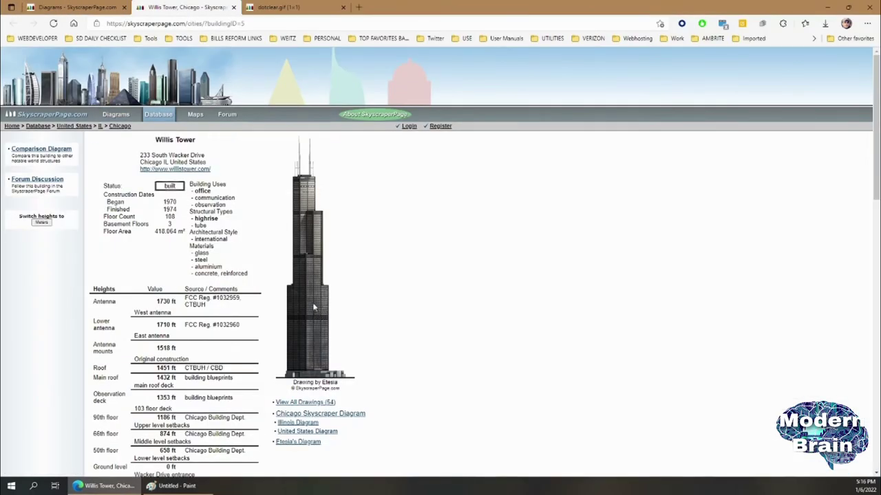
pyautogui.rightClick(312, 297)
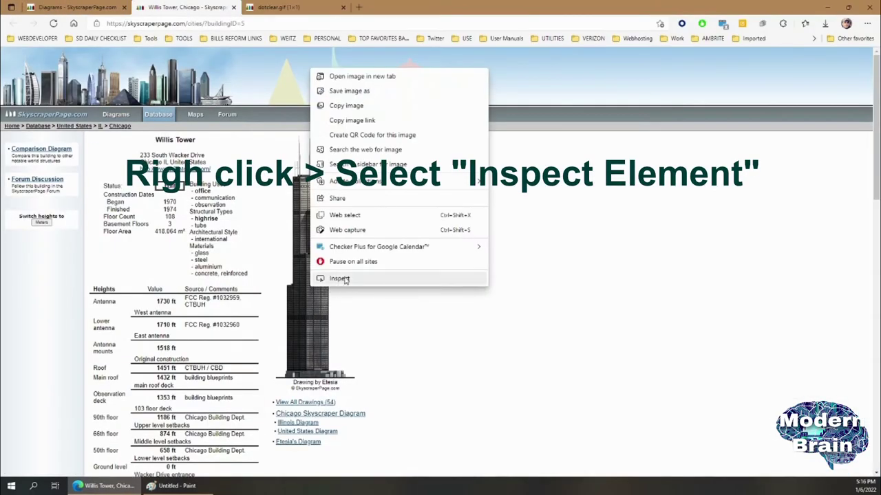
pyautogui.click(344, 279)
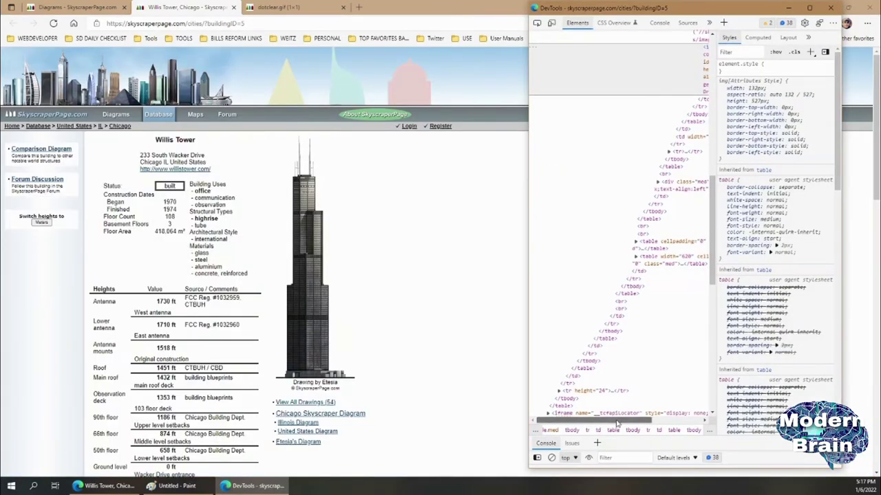
# Copy the numeric drawing ID 103005 from the inspected image's id attribute and keep it in a Notepad note.
pyautogui.moveTo(621, 419); pyautogui.dragTo(669, 418)
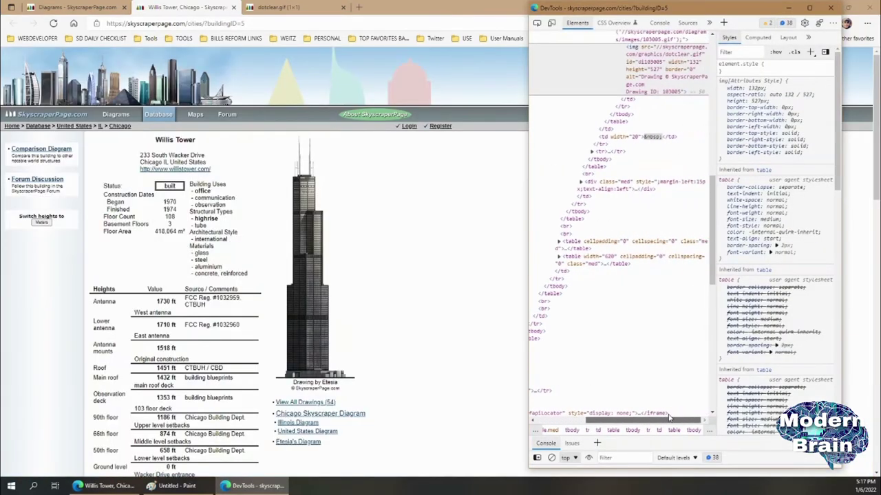
pyautogui.scroll(2, 674, 145)
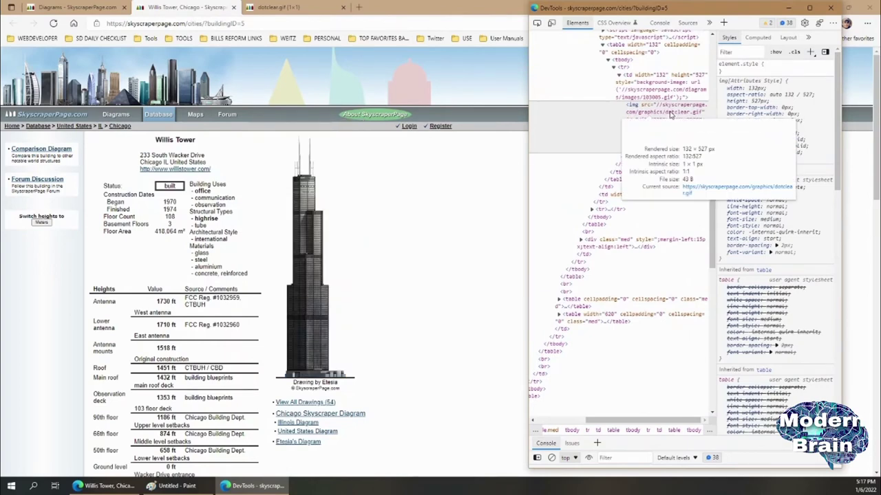
pyautogui.doubleClick(671, 114)
pyautogui.click(668, 114)
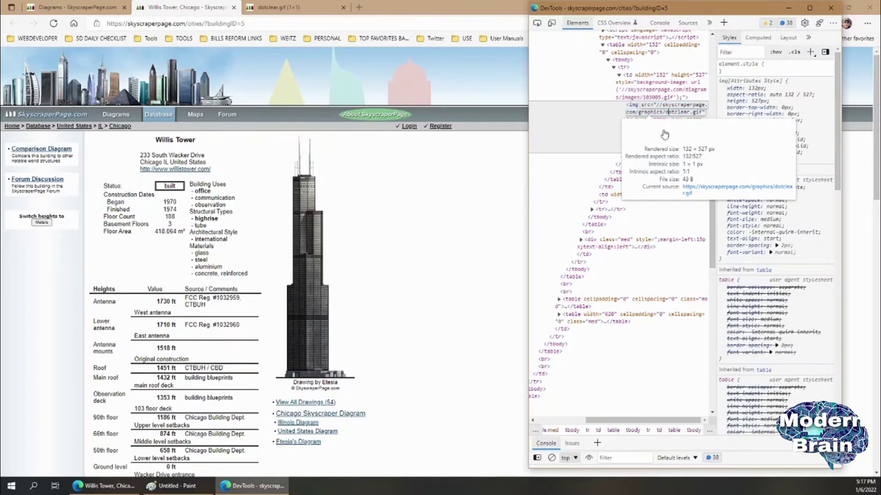
pyautogui.click(596, 135)
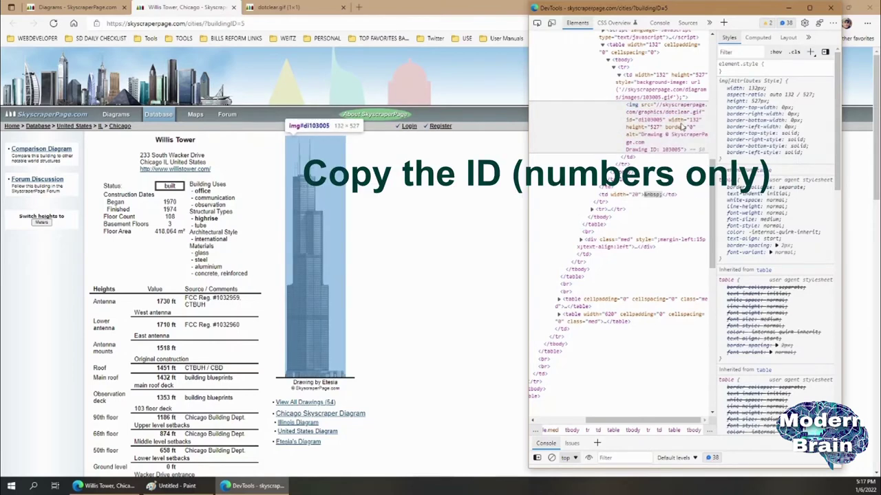
pyautogui.doubleClick(666, 121)
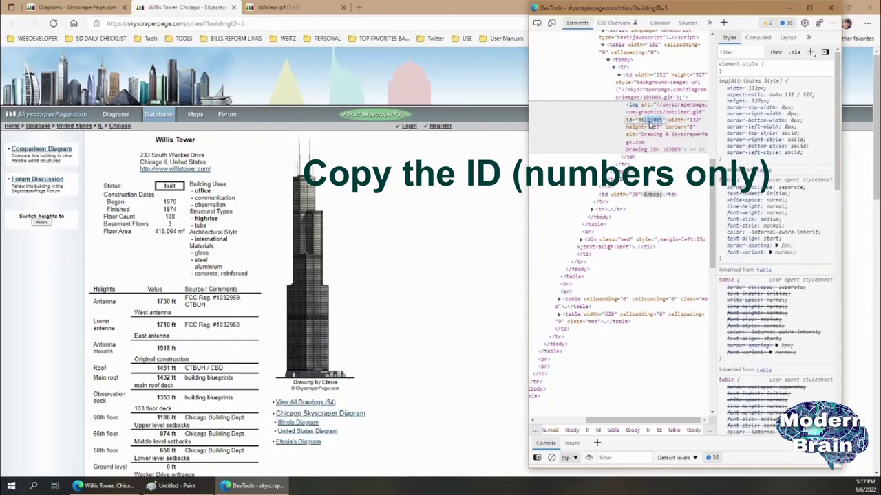
pyautogui.rightClick(650, 124)
pyautogui.click(710, 160)
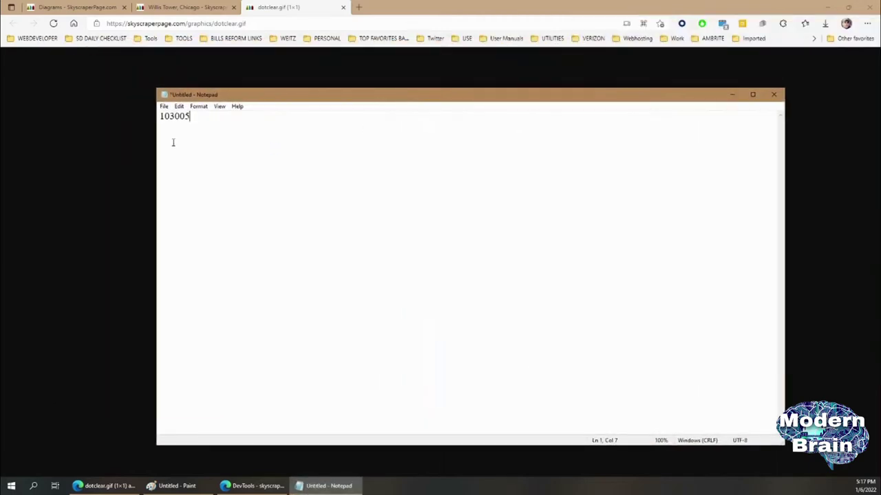
pyautogui.moveTo(269, 97); pyautogui.dragTo(362, 106)
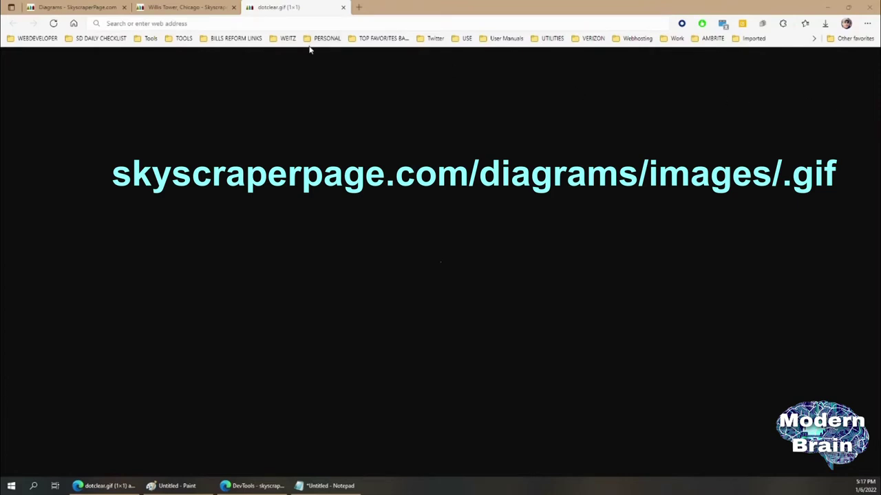
pyautogui.click(224, 26)
pyautogui.hotkey('ctrl', 'v')
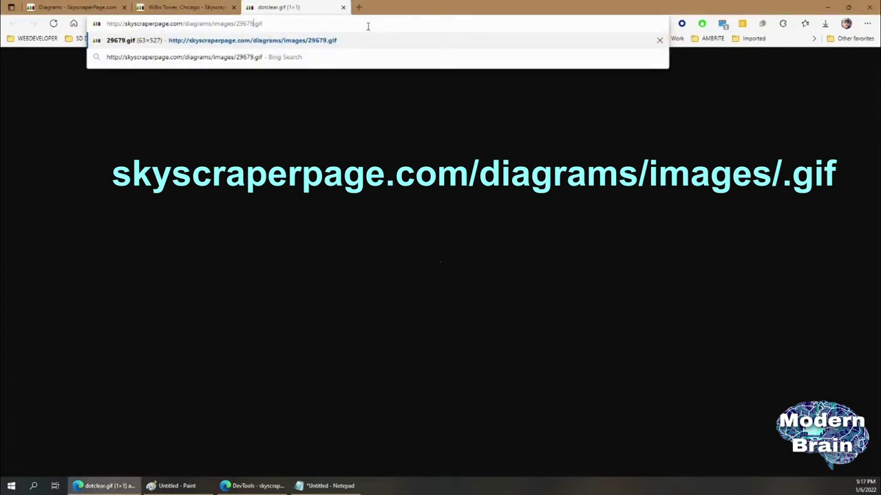
pyautogui.press('Left')
pyautogui.press('Left')
pyautogui.press('Left')
pyautogui.press('Left')
pyautogui.press('BackSpace')
pyautogui.press('BackSpace')
pyautogui.press('BackSpace')
pyautogui.press('BackSpace')
pyautogui.press('BackSpace')
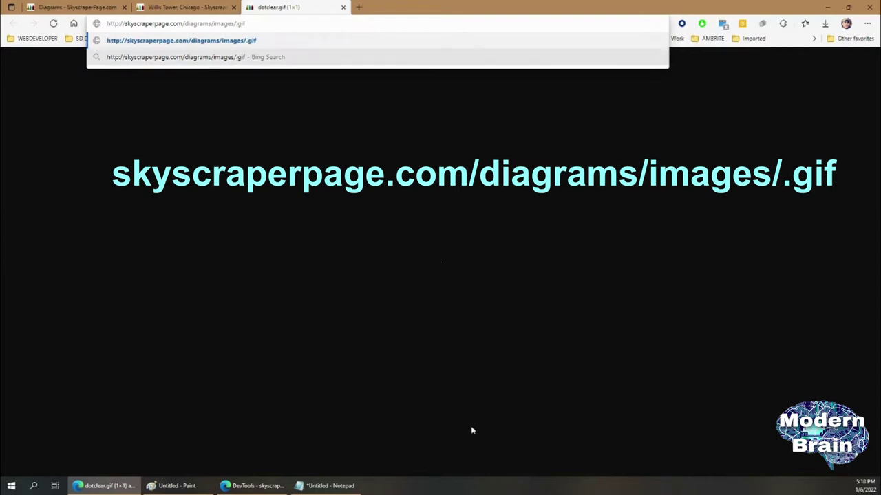
# Copy 103005 from the Notepad note, insert it before .gif in the image address, and load the image.
pyautogui.click(337, 488)
pyautogui.moveTo(281, 133); pyautogui.dragTo(254, 127)
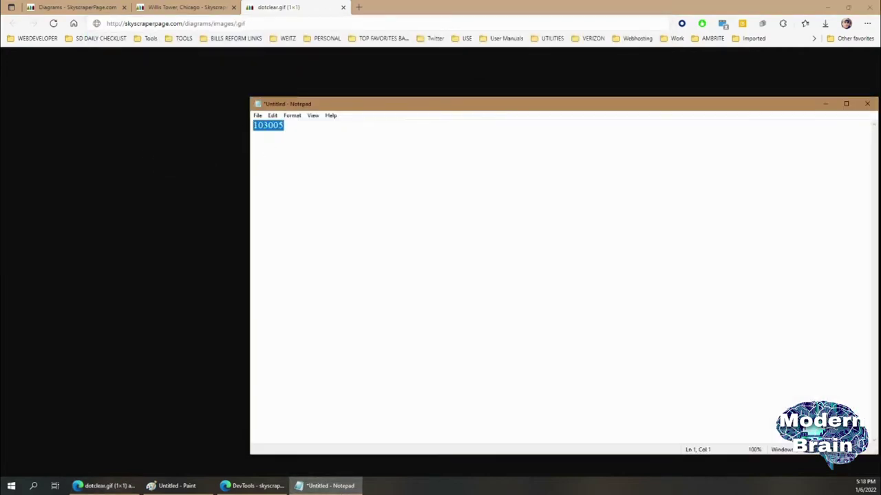
pyautogui.click(324, 27)
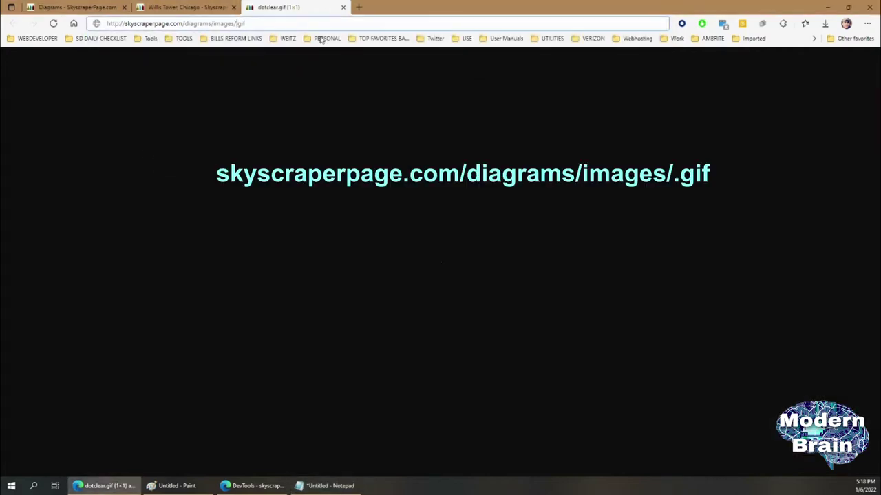
pyautogui.hotkey('ctrl', 'v')
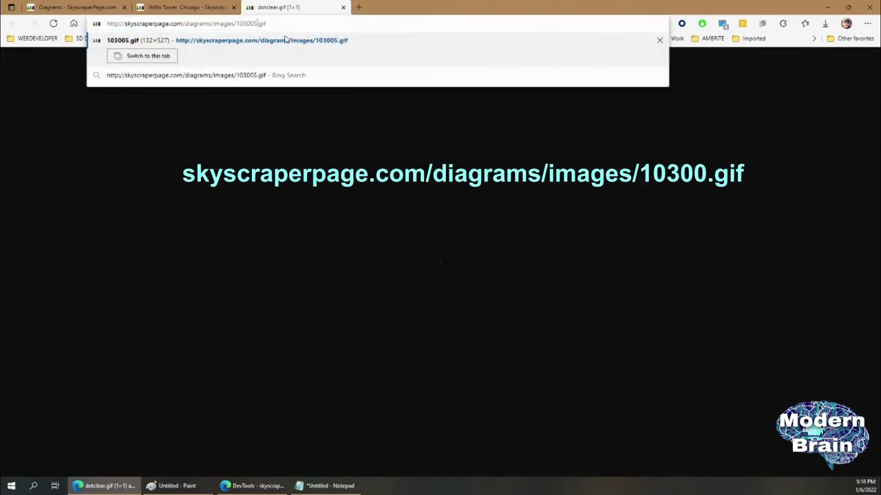
pyautogui.press('Return')
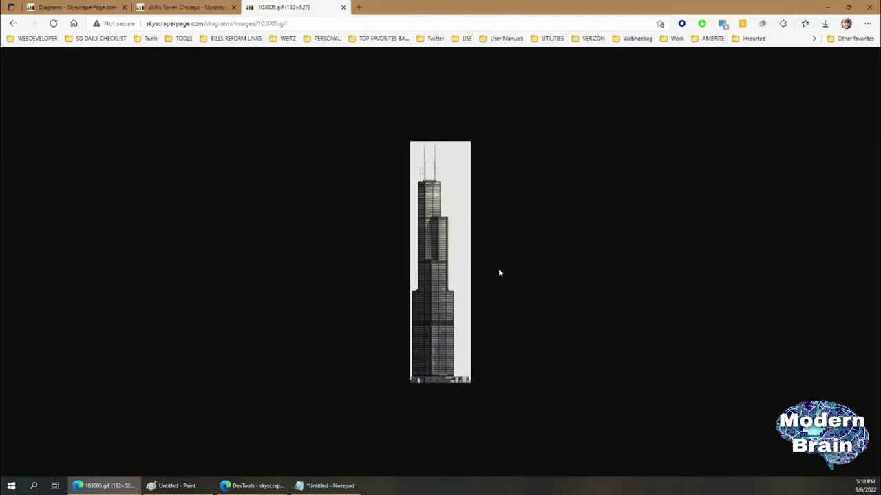
# Copy the loaded Willis Tower image into Paint and place it at the canvas bottom, just right of the Tribune East Tower.
pyautogui.rightClick(447, 249)
pyautogui.click(517, 286)
pyautogui.click(172, 486)
pyautogui.hotkey('ctrl', 'v')
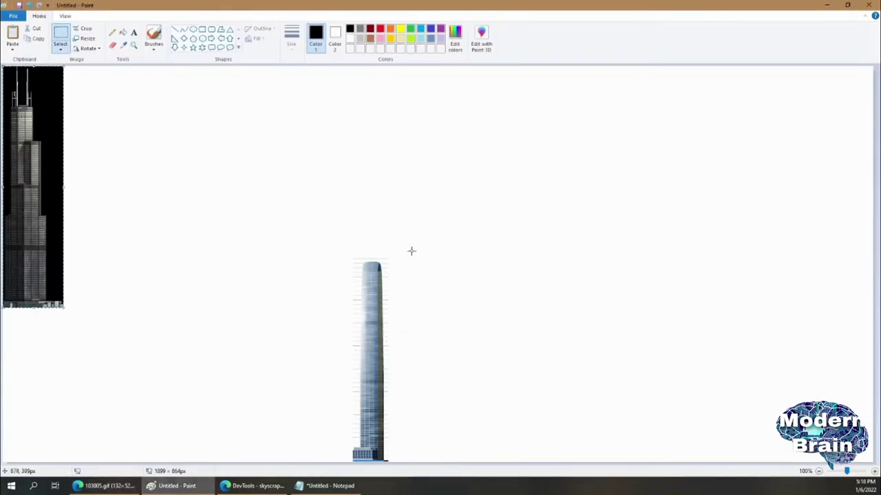
pyautogui.moveTo(26, 194); pyautogui.dragTo(433, 349)
# Delete the Tribune East Tower capture beside the Willis Tower image.
pyautogui.moveTo(328, 236); pyautogui.dragTo(404, 454)
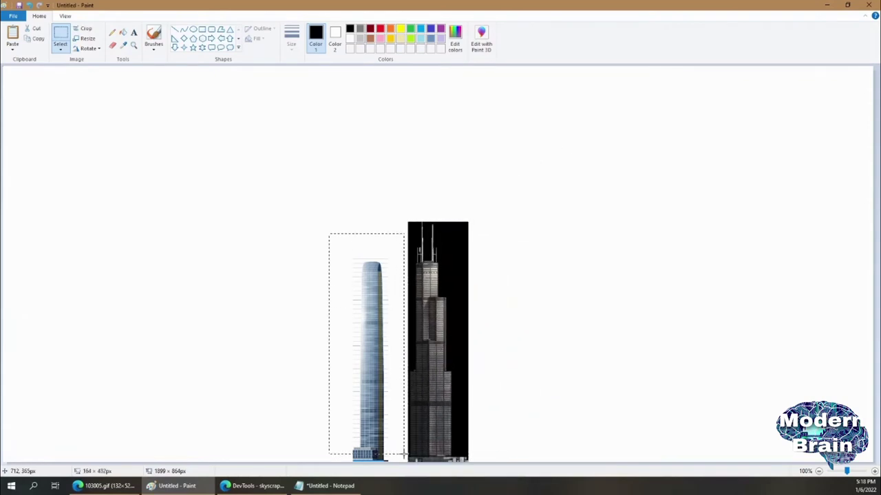
pyautogui.press('Delete')
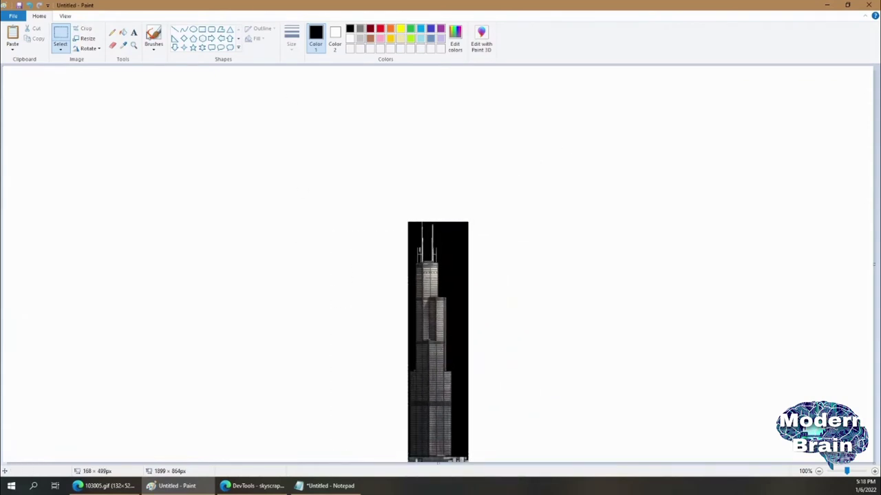
# Sample the canvas white and fill the black background on both sides of the Willis Tower with it.
pyautogui.click(123, 44)
pyautogui.click(313, 130)
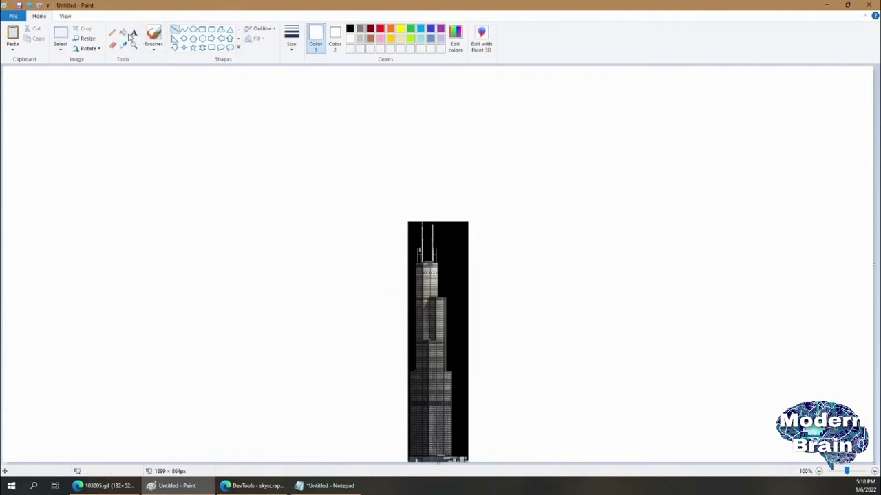
pyautogui.click(124, 33)
pyautogui.click(448, 234)
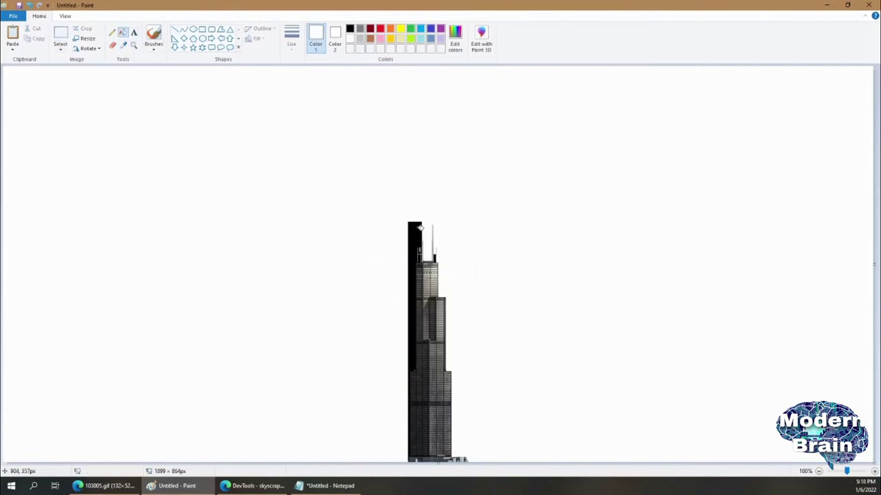
pyautogui.click(419, 229)
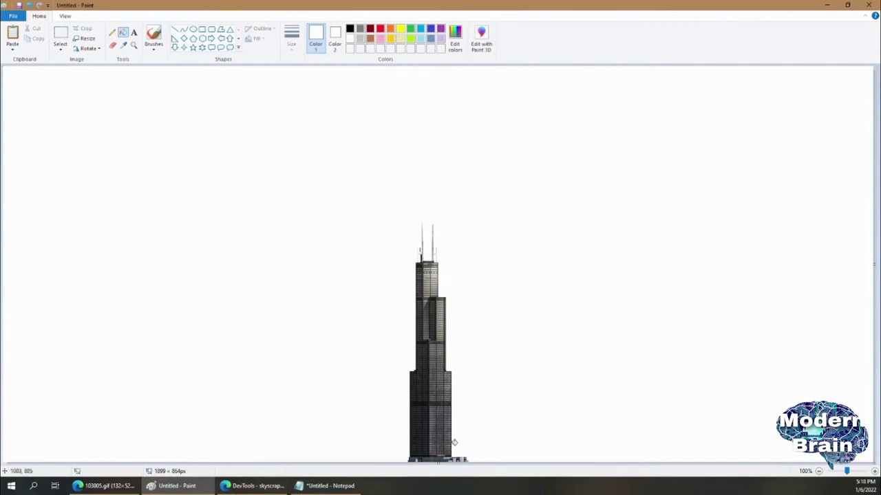
# Return to the Chicago diagram in the browser, find 311 South Wacker, and open its building page in a new tab.
pyautogui.click(247, 486)
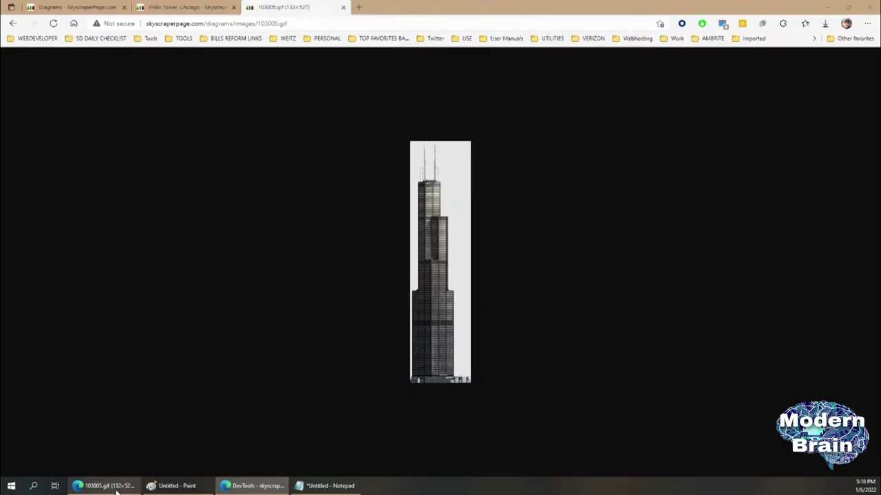
pyautogui.click(103, 486)
pyautogui.click(204, 6)
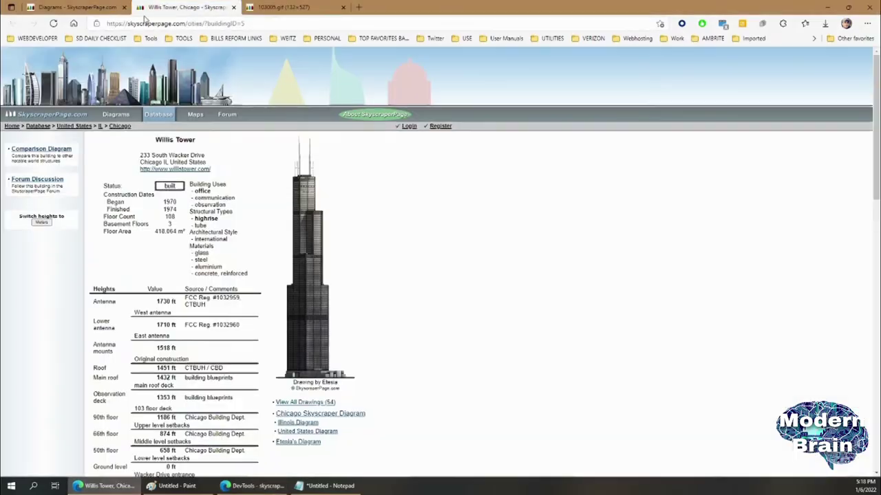
pyautogui.click(311, 307)
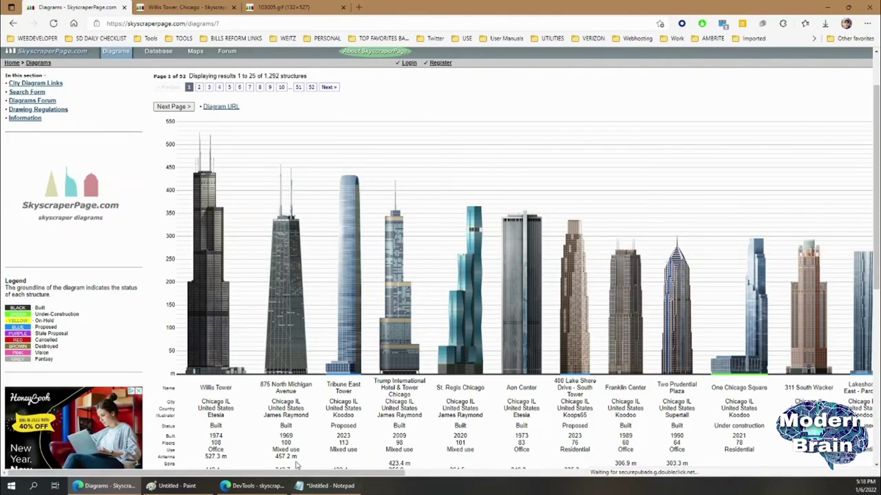
pyautogui.moveTo(316, 475); pyautogui.dragTo(517, 477)
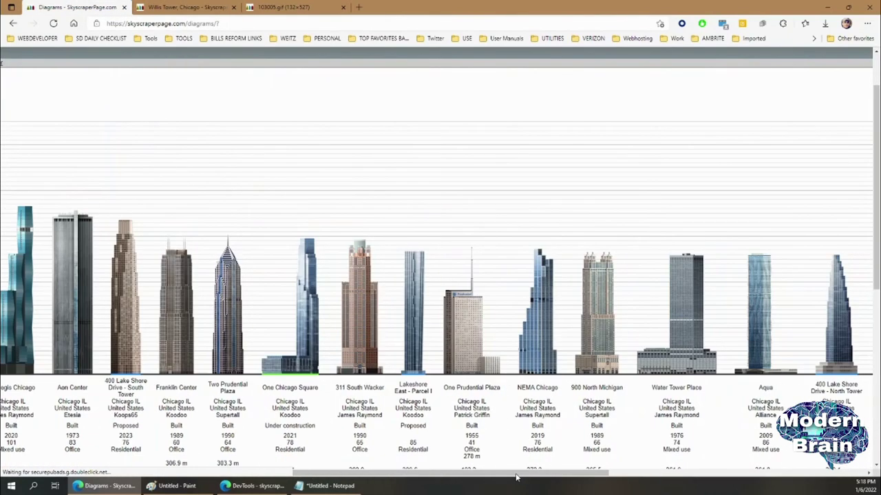
pyautogui.rightClick(355, 307)
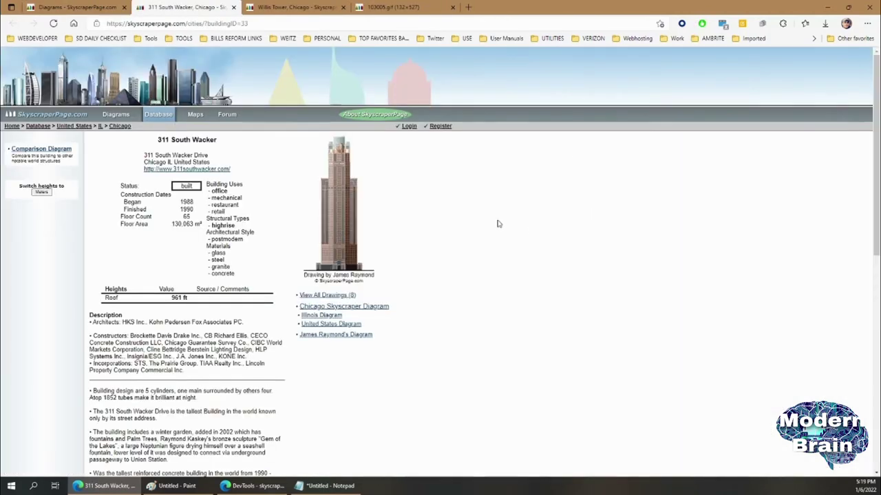
# Inspect the 311 South Wacker drawing's HTML element and copy the drawing ID 55575 from it.
pyautogui.rightClick(343, 213)
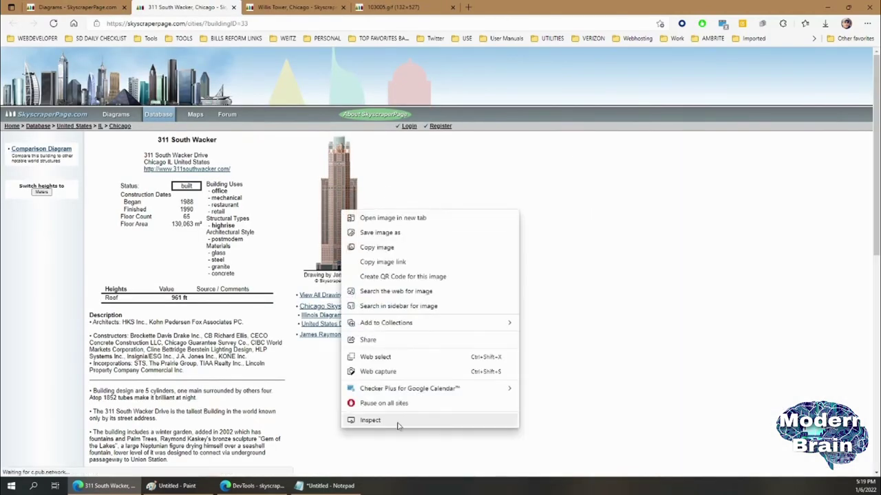
pyautogui.click(364, 248)
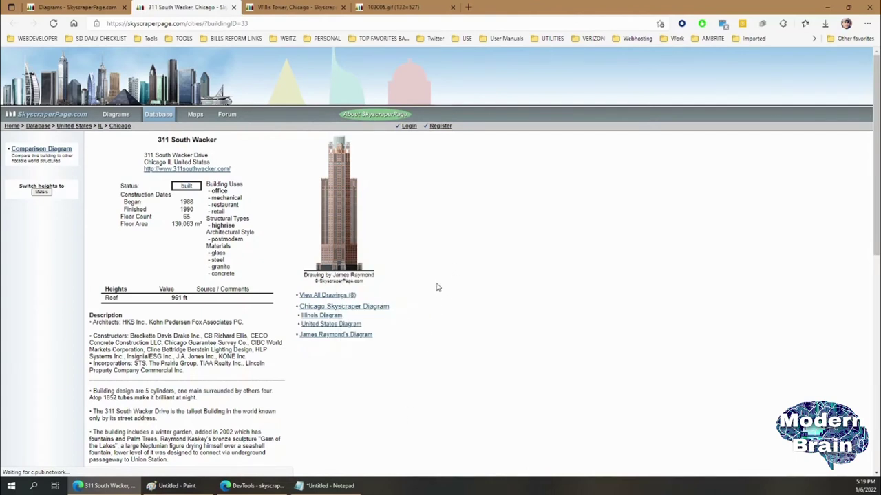
pyautogui.press('F12')
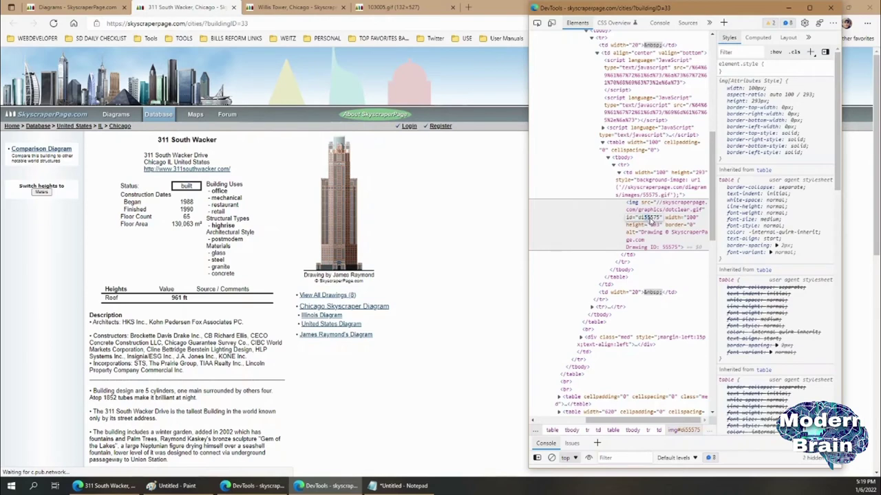
pyautogui.rightClick(660, 222)
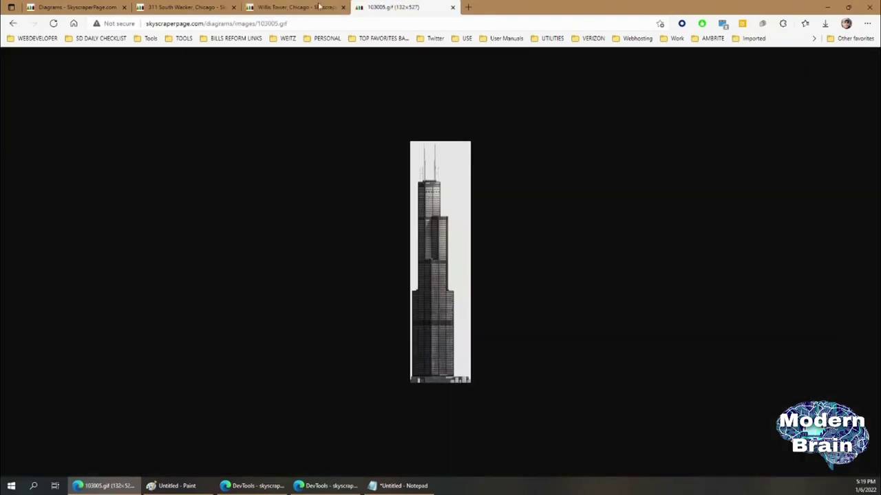
# Load the 311 South Wacker image by replacing 103005 with 55575 in the .gif address, and paste it into Paint.
pyautogui.click(277, 24)
pyautogui.click(277, 24)
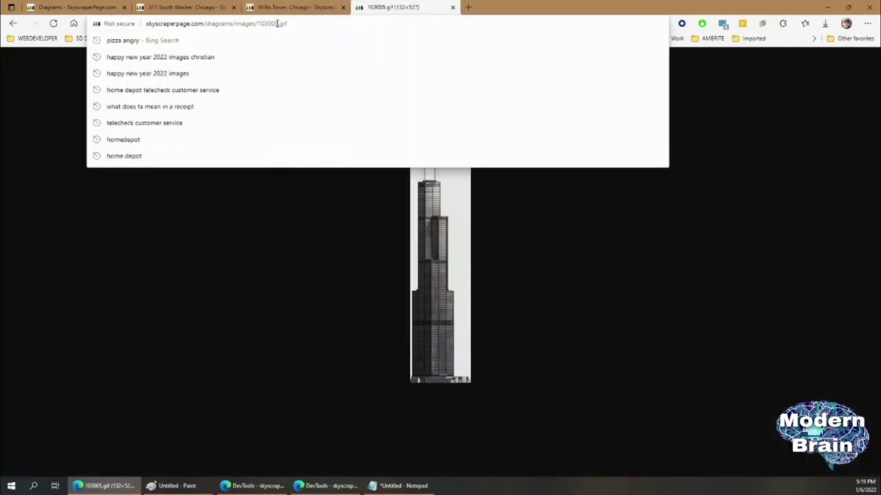
pyautogui.press('BackSpace')
pyautogui.press('BackSpace')
pyautogui.press('BackSpace')
pyautogui.press('BackSpace')
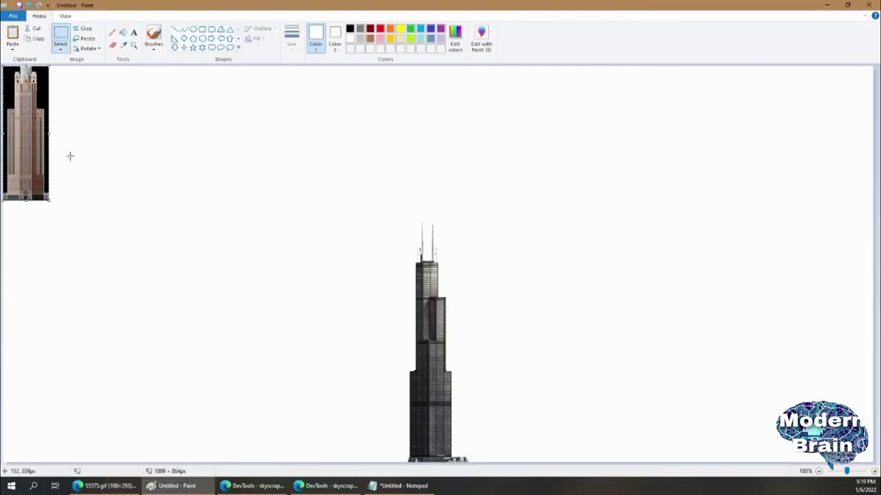
# Move the pasted 311 South Wacker image to the canvas bottom, right of the Willis Tower, and fill its black background white on both sides.
pyautogui.moveTo(74, 163); pyautogui.dragTo(503, 410)
pyautogui.click(334, 38)
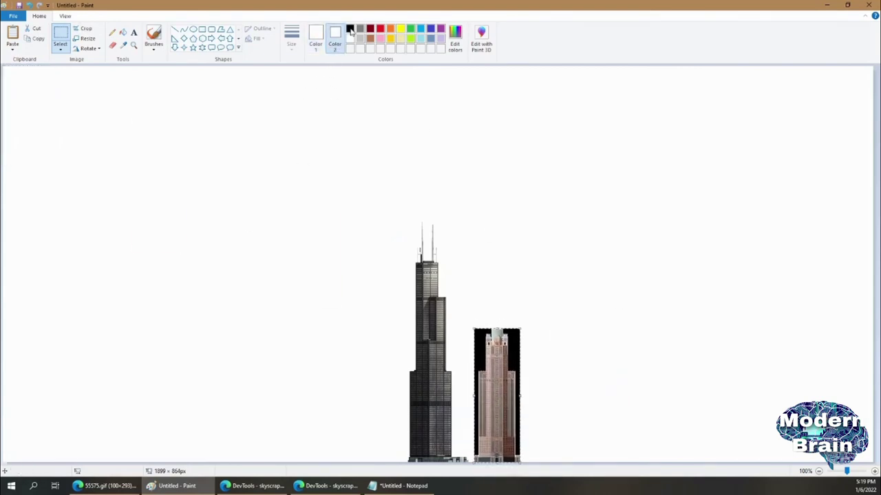
pyautogui.click(123, 45)
pyautogui.rightClick(479, 331)
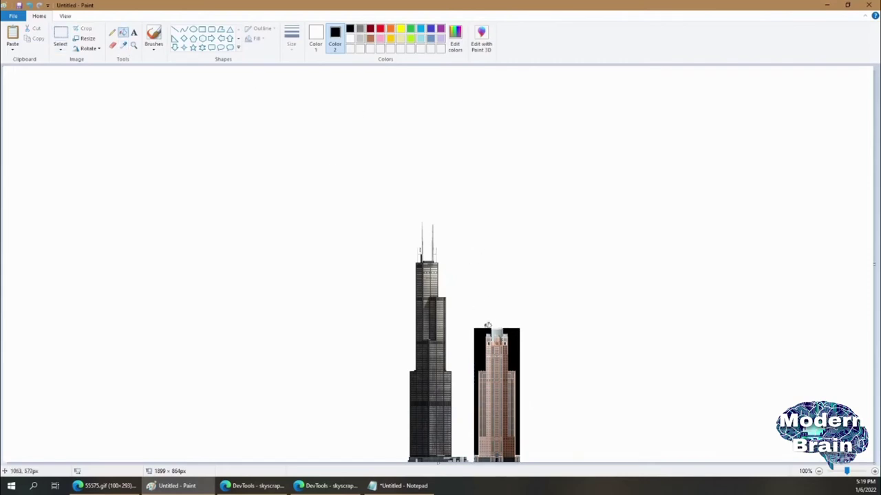
pyautogui.click(482, 330)
pyautogui.click(515, 332)
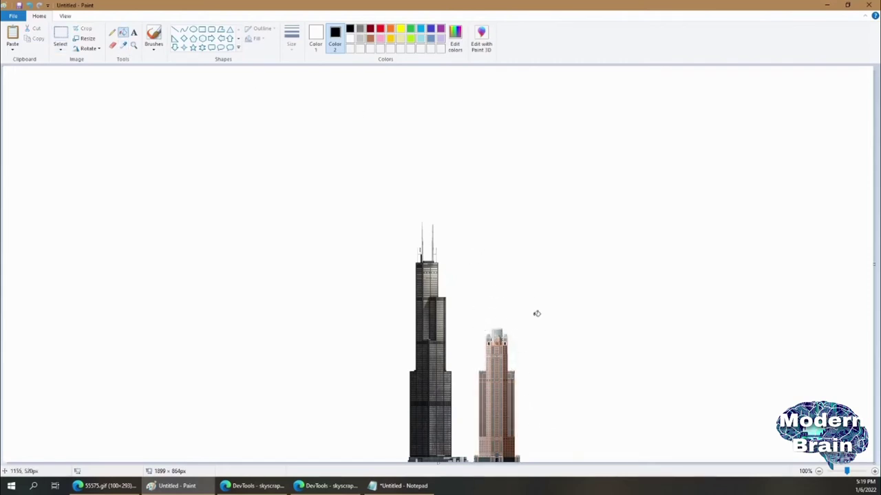